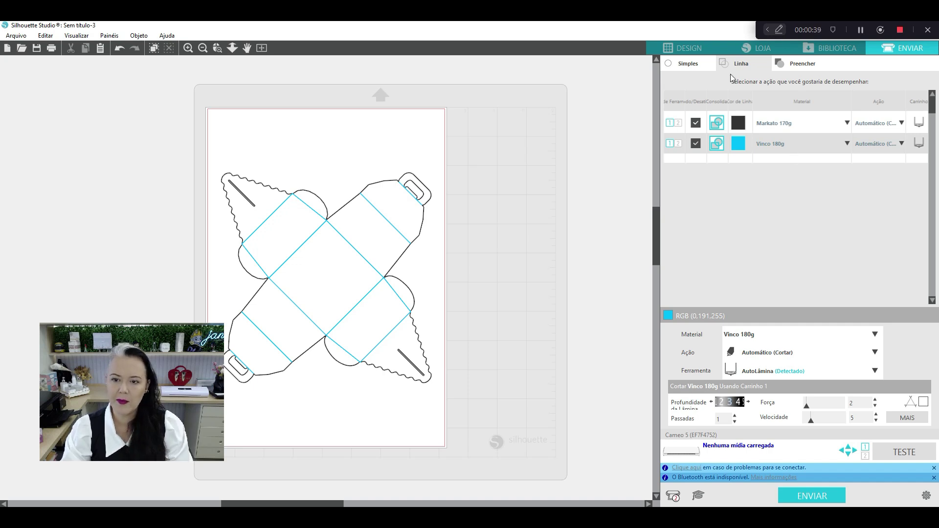
- Switch to simple cutting mode and choose Cartolina, lisa as the material for carriage 1
left_click(697, 62)
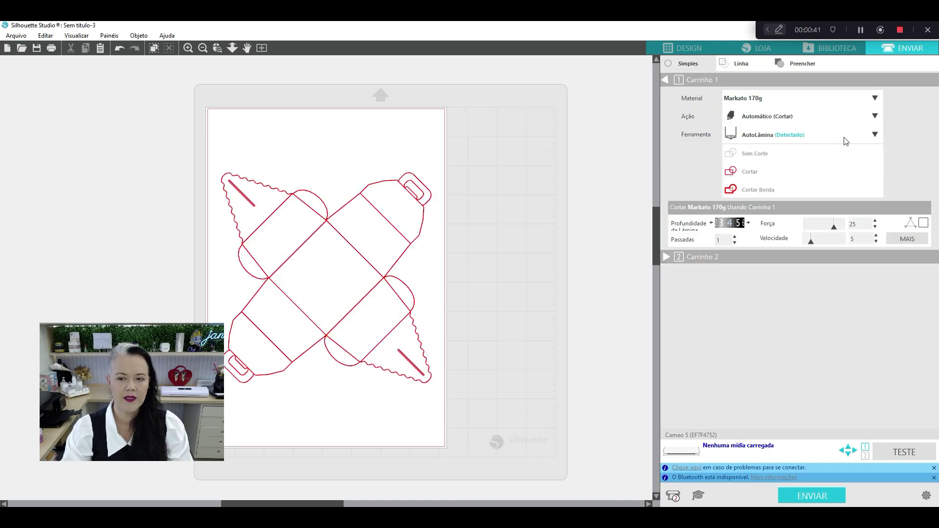
left_click(842, 98)
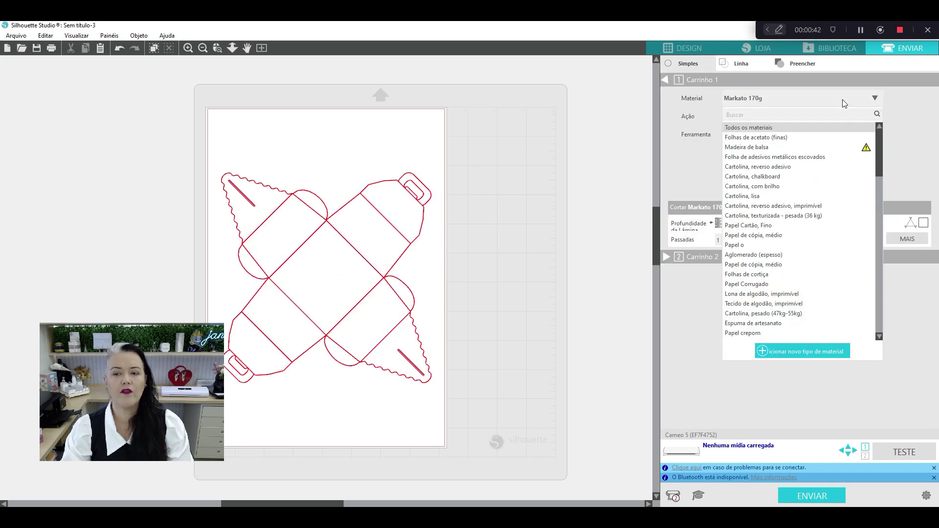
left_click(769, 196)
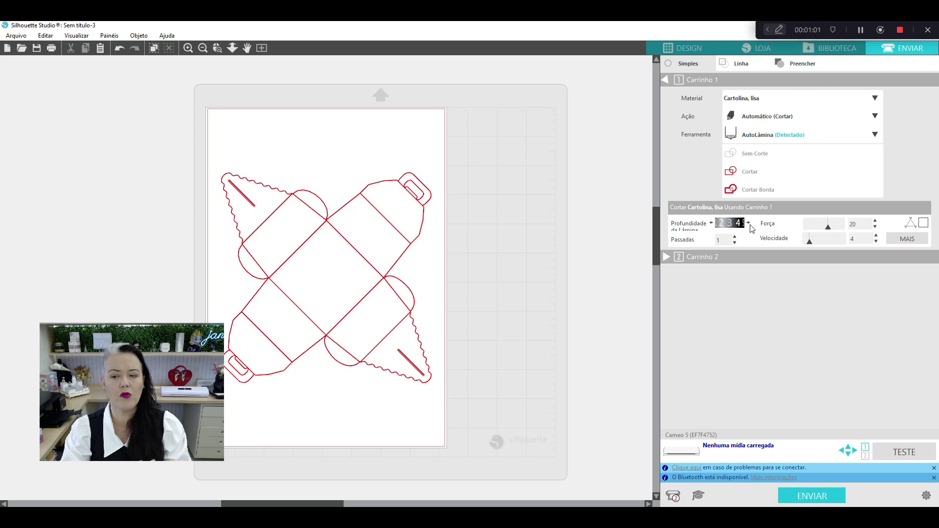
- Set the cutting force to 21 and save the edited preset as a new user-defined material named Color Plus 240g
left_click(875, 220)
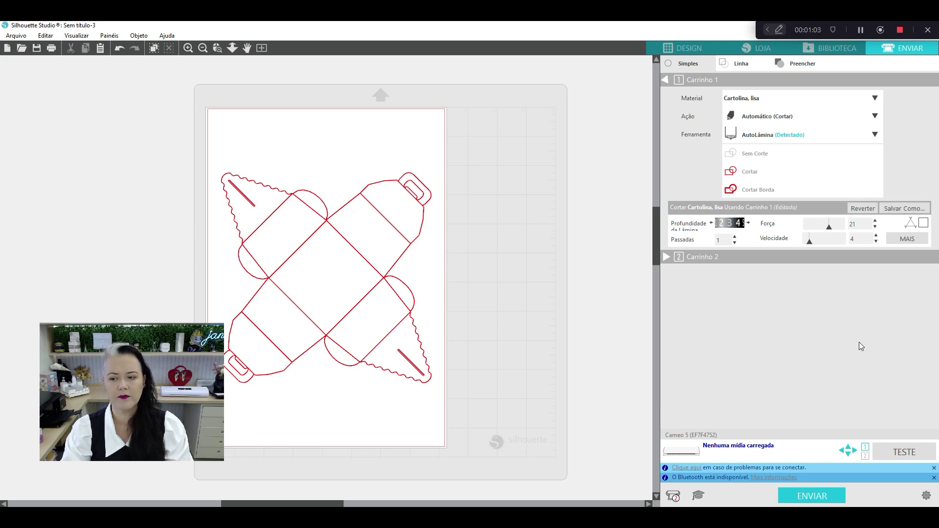
left_click(899, 208)
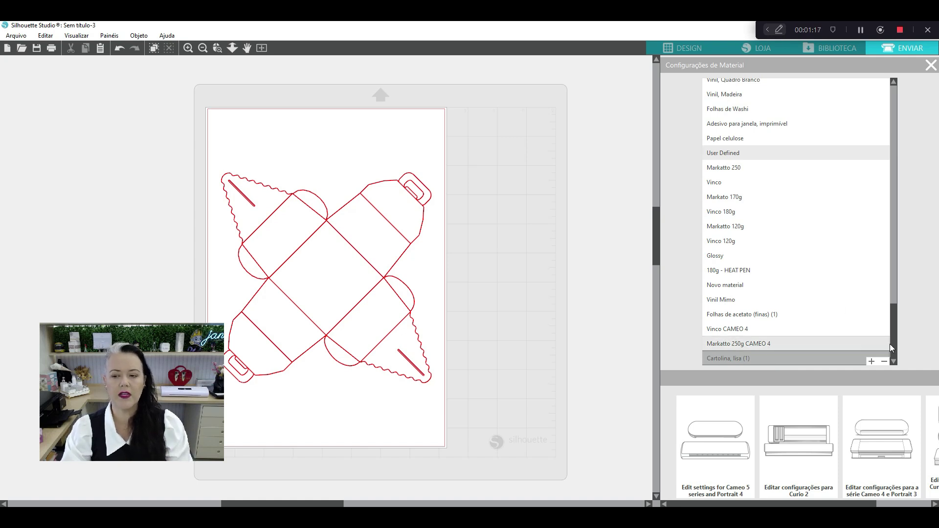
left_click_drag(892, 339, 890, 107)
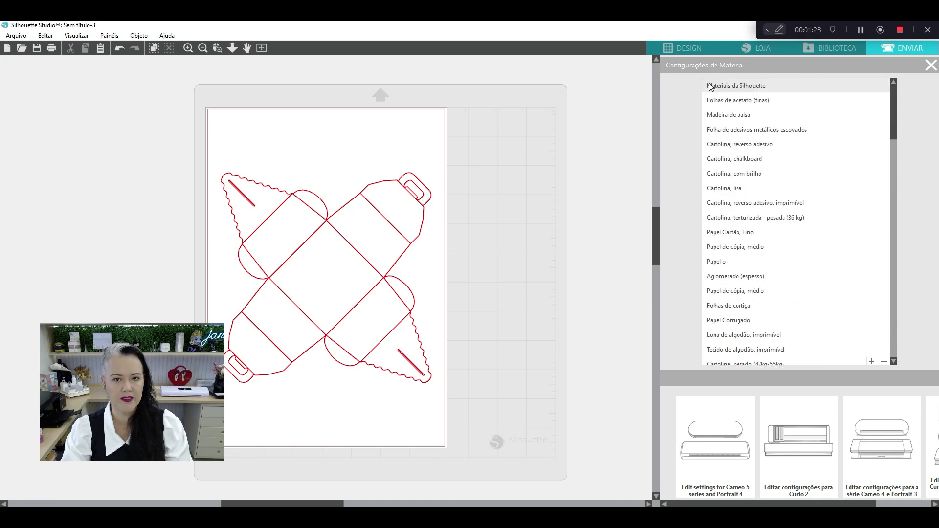
left_click_drag(893, 109, 899, 308)
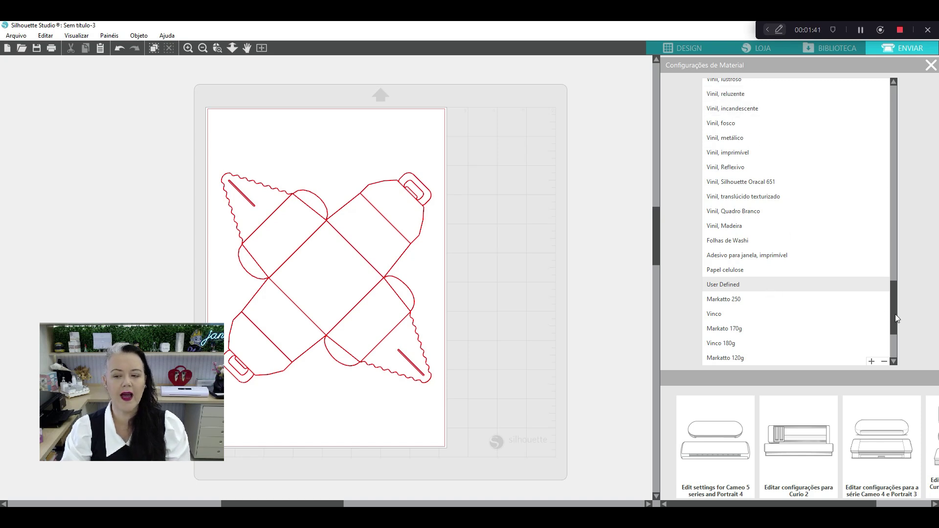
scroll(895, 320, "down", 3)
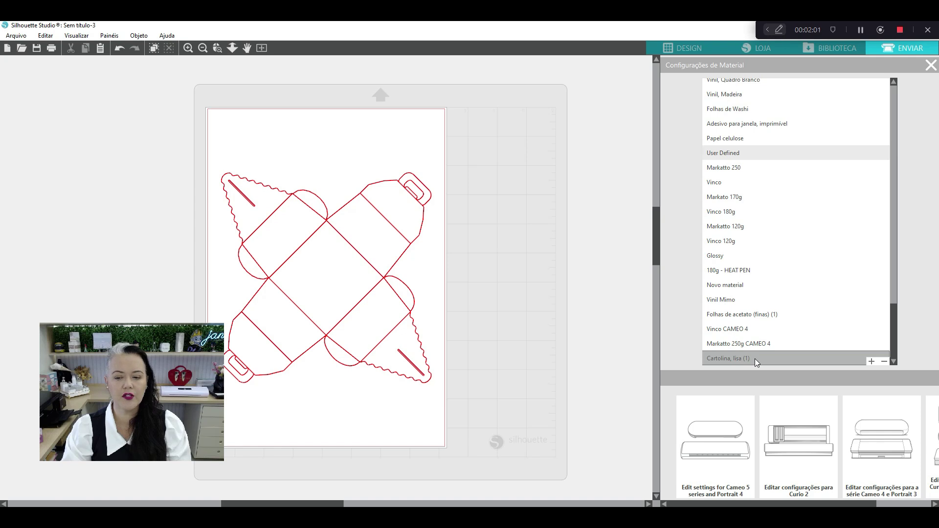
right_click(731, 360)
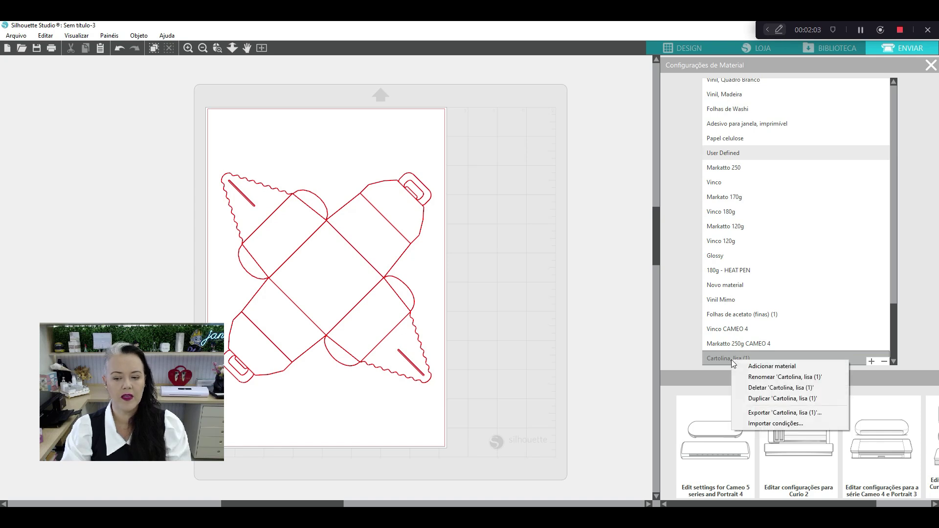
left_click(779, 377)
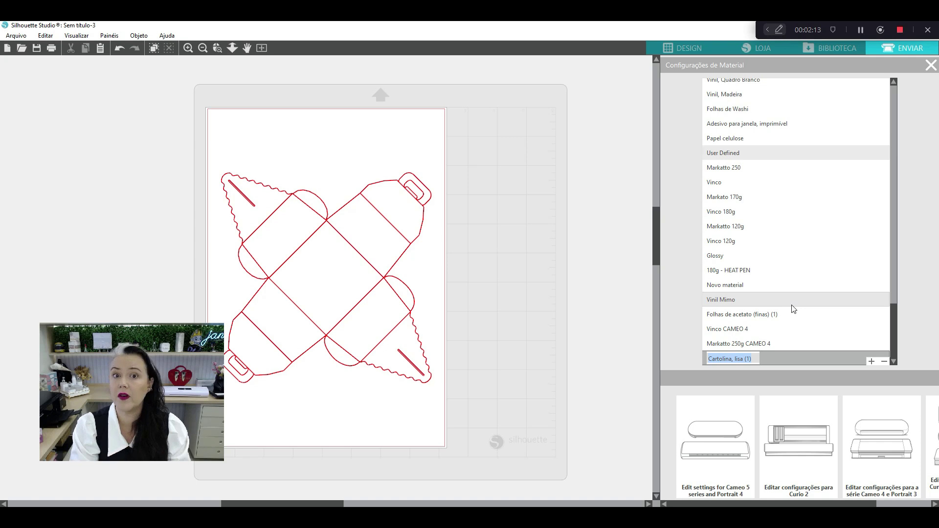
type("Col")
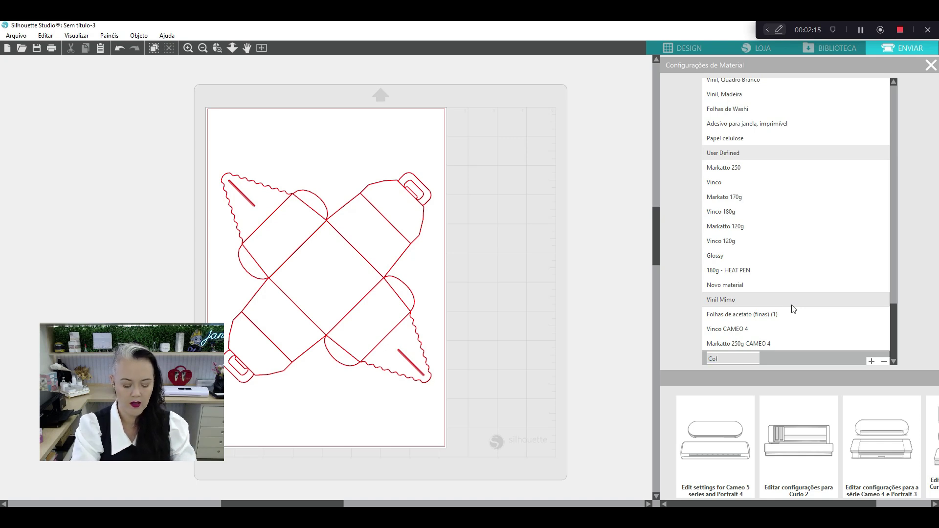
type("or Plus 240g")
key("Return")
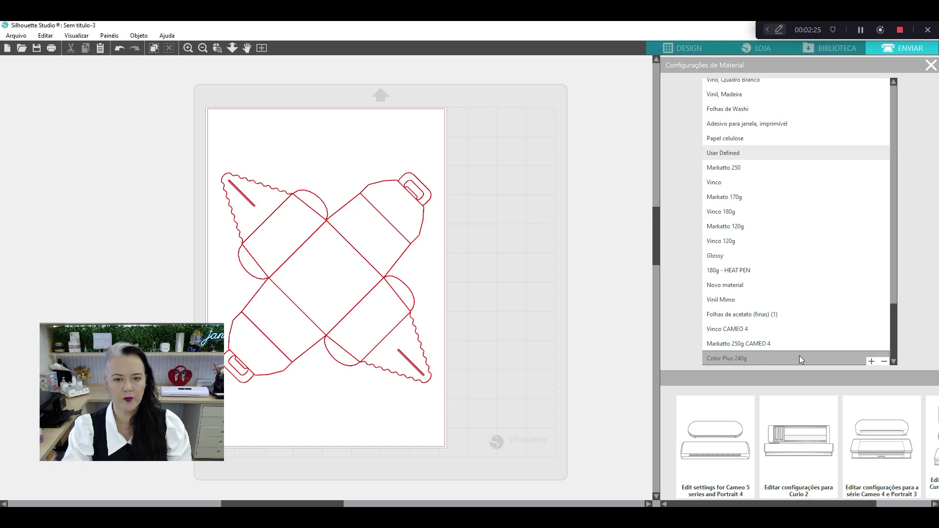
left_click(931, 65)
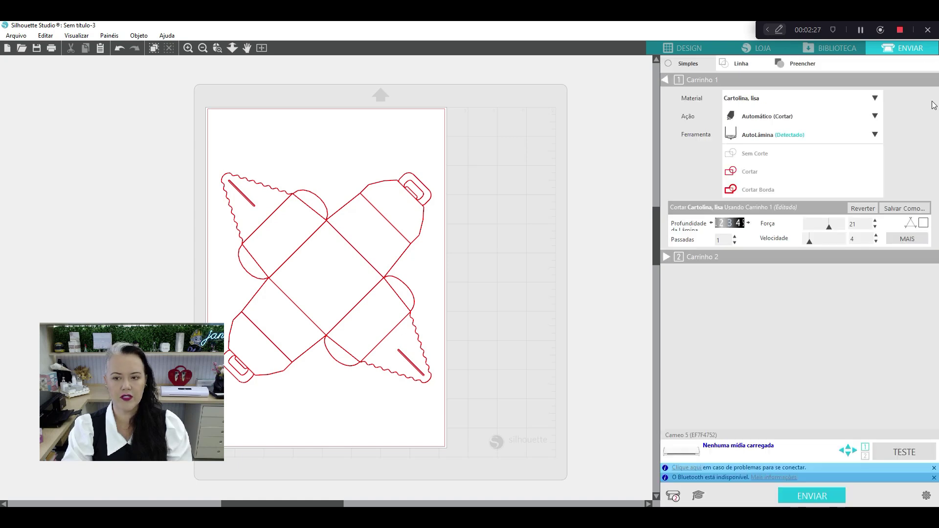
- Set the Color Plus 240g material to force 25, speed 3 and blade depth 4, and save the changes to it
left_click(808, 104)
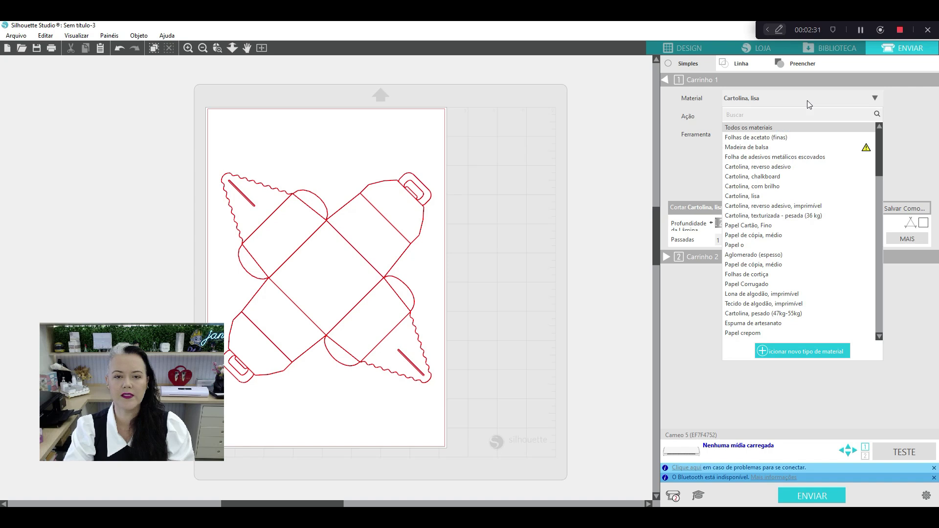
left_click_drag(880, 152, 878, 320)
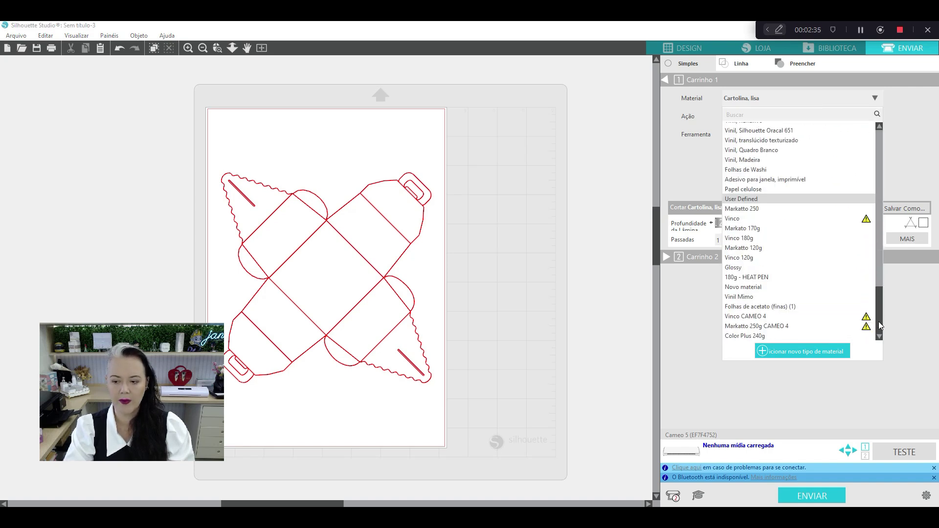
left_click(746, 335)
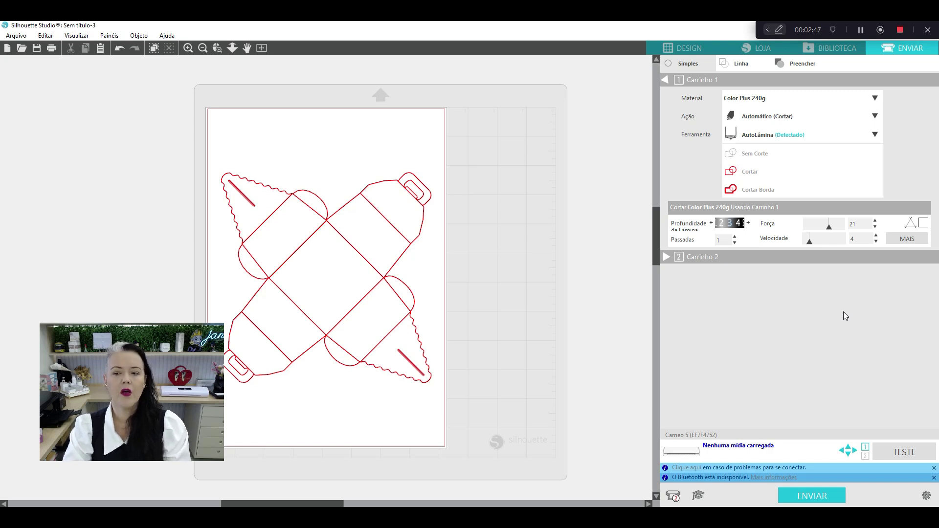
left_click(875, 221)
left_click(875, 221)
left_click(876, 220)
left_click(875, 221)
left_click(876, 242)
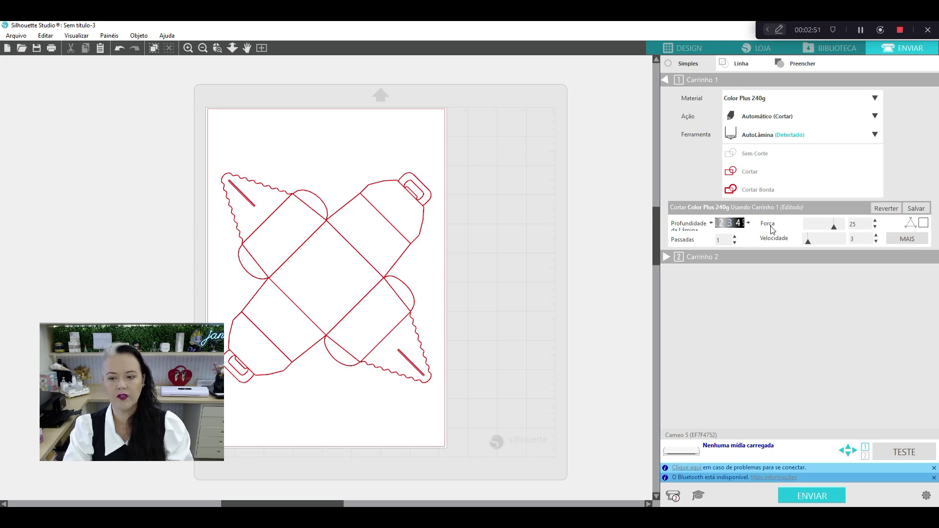
left_click(748, 224)
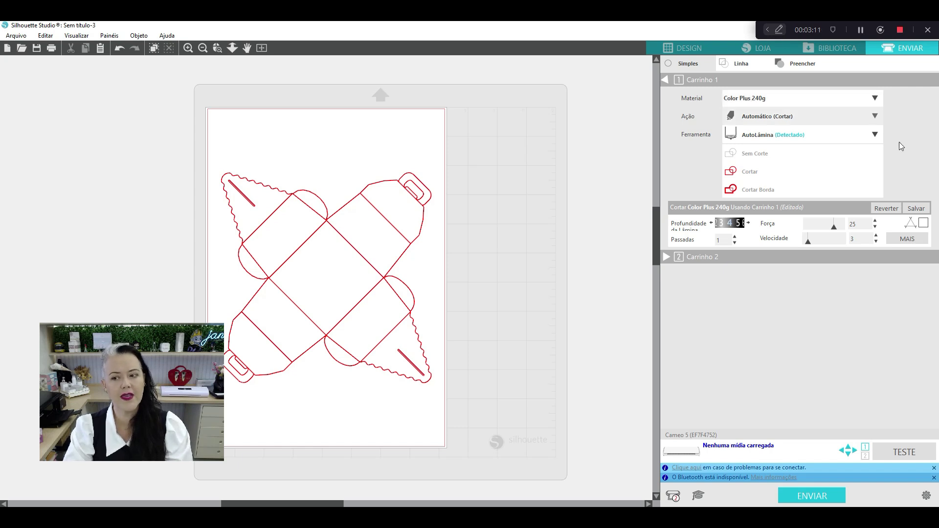
left_click(915, 208)
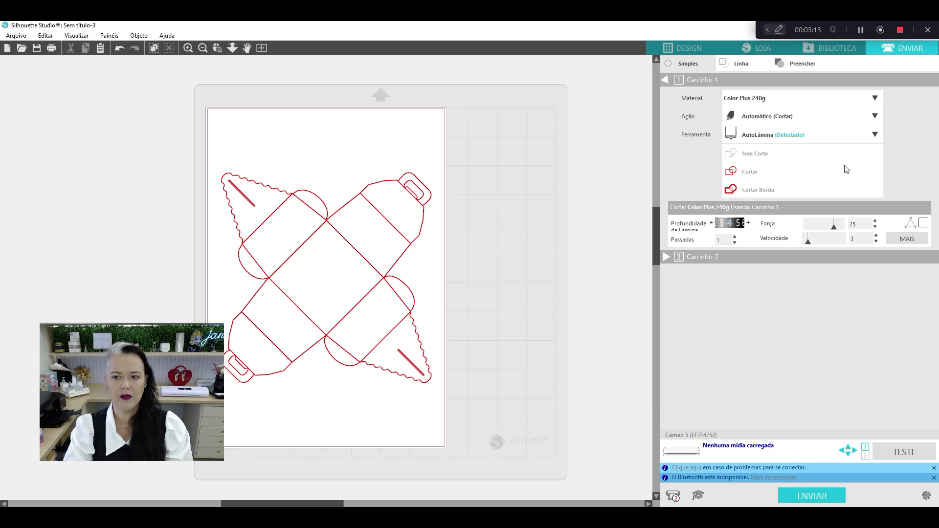
- Compare the cutting settings of Markato 170g with those of Color Plus 240g, ending with Color Plus 240g selected
left_click(830, 99)
left_click(794, 233)
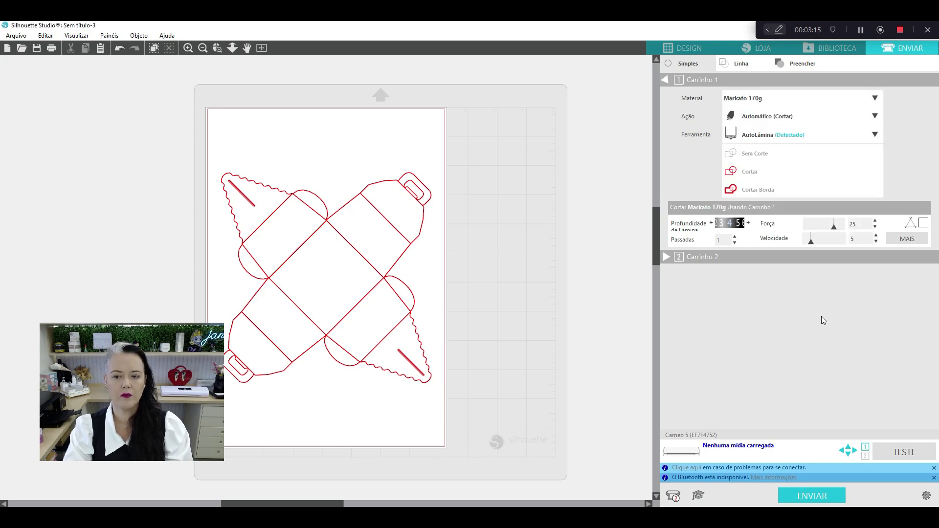
left_click(828, 103)
scroll(876, 269, "up", 5)
scroll(879, 325, "down", 5)
left_click(794, 337)
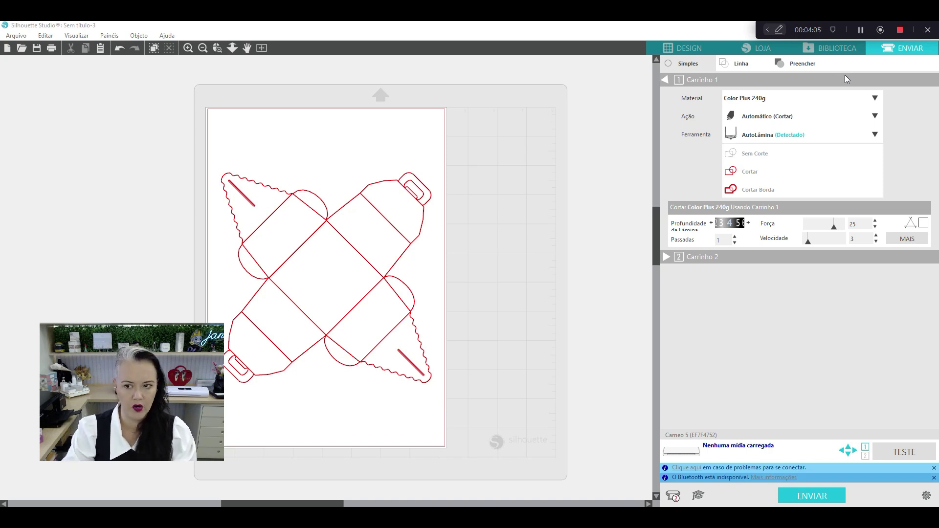
- Search the materials for acetato and choose Folhas de acetato (finas) as the carriage 1 material
left_click(826, 96)
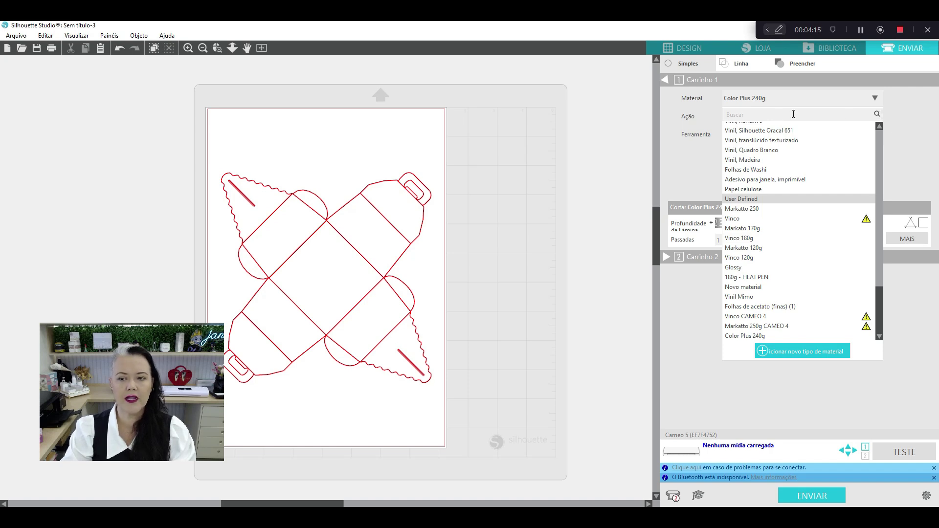
left_click(775, 117)
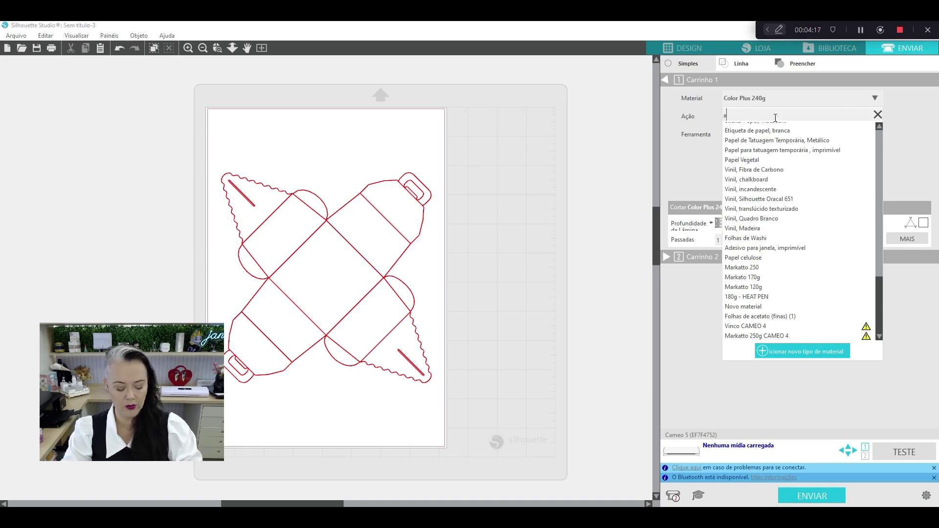
type("acetato")
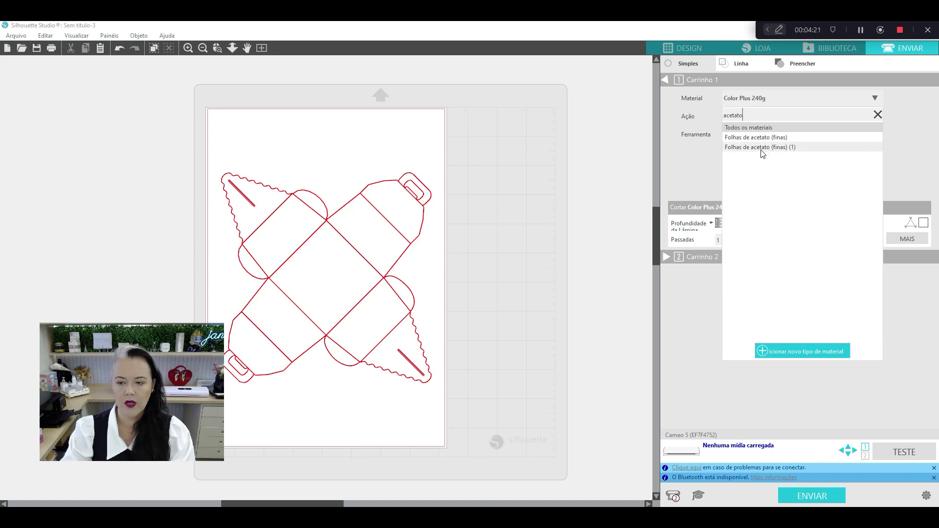
left_click(759, 138)
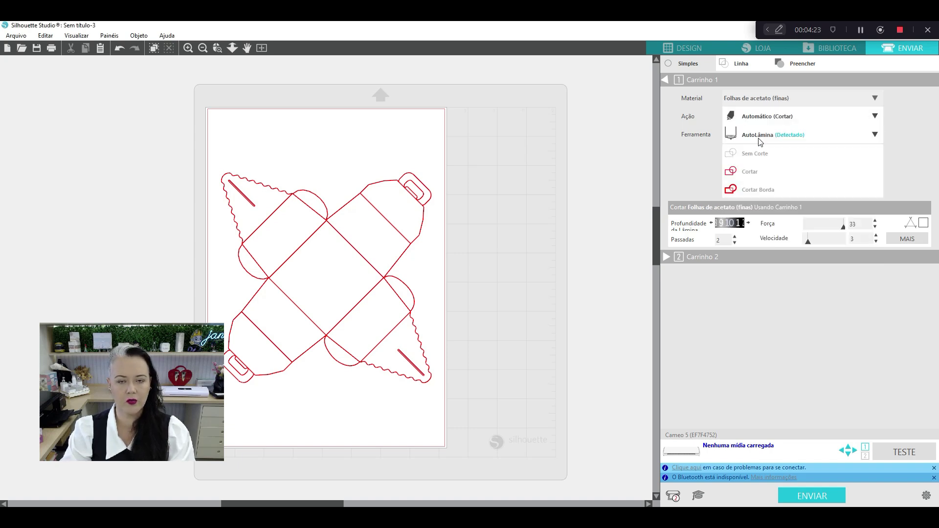
- Save the acetate preset with force 32 as a new material named Acetato 20 micras, and select that material for carriage 1
left_click(875, 227)
left_click(903, 208)
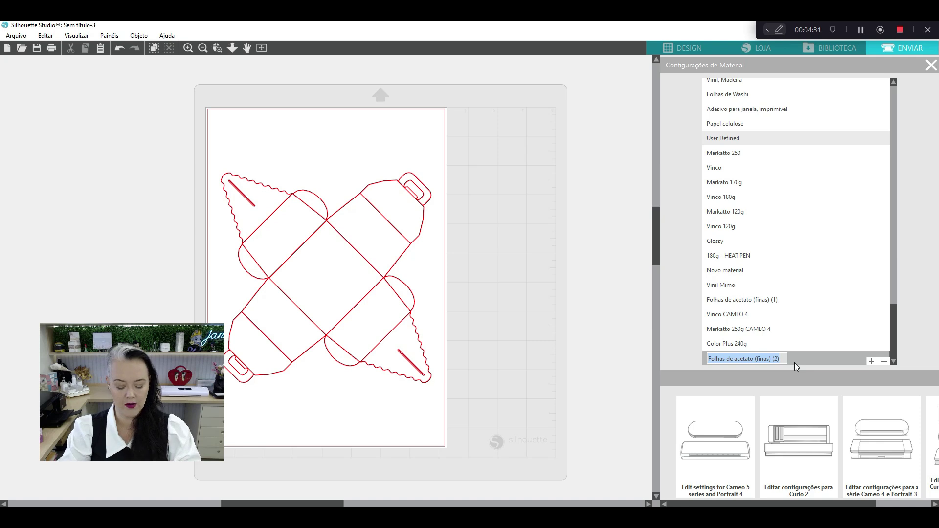
type("Acetato 20 micras")
key("Return")
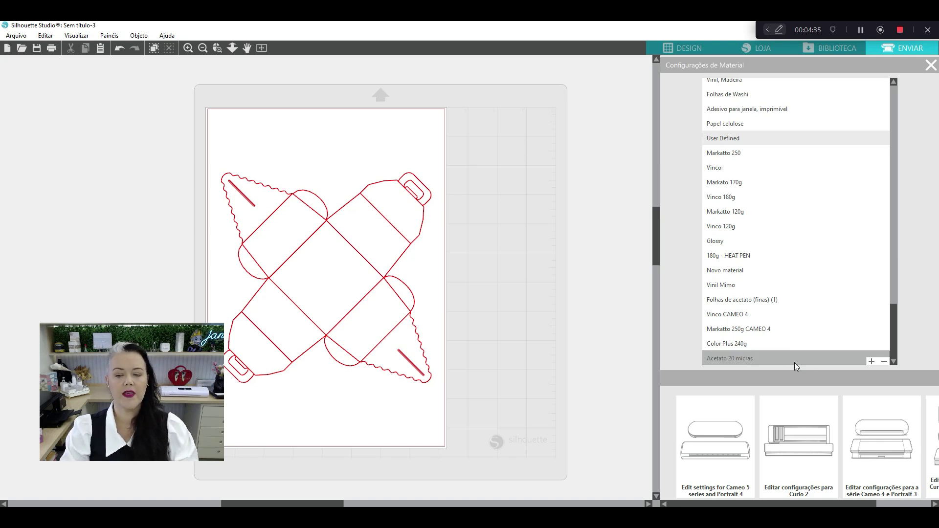
left_click(931, 65)
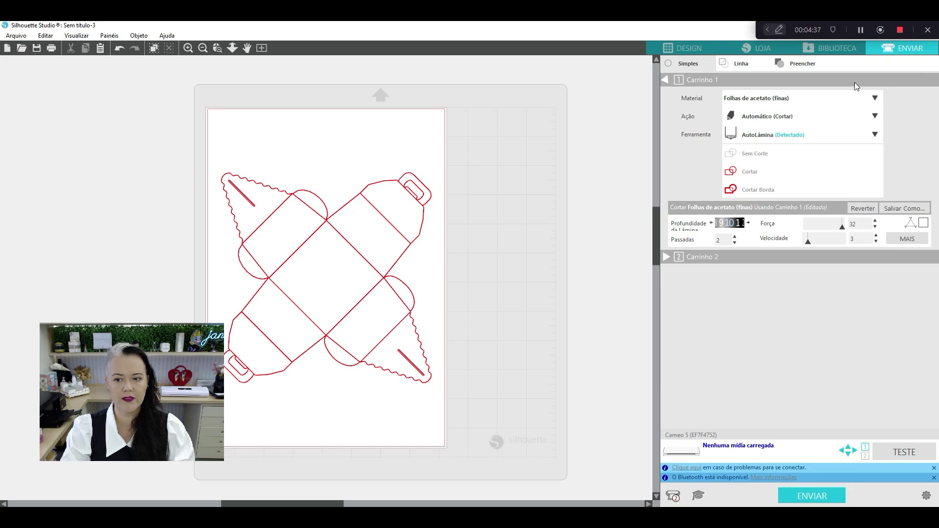
left_click(806, 98)
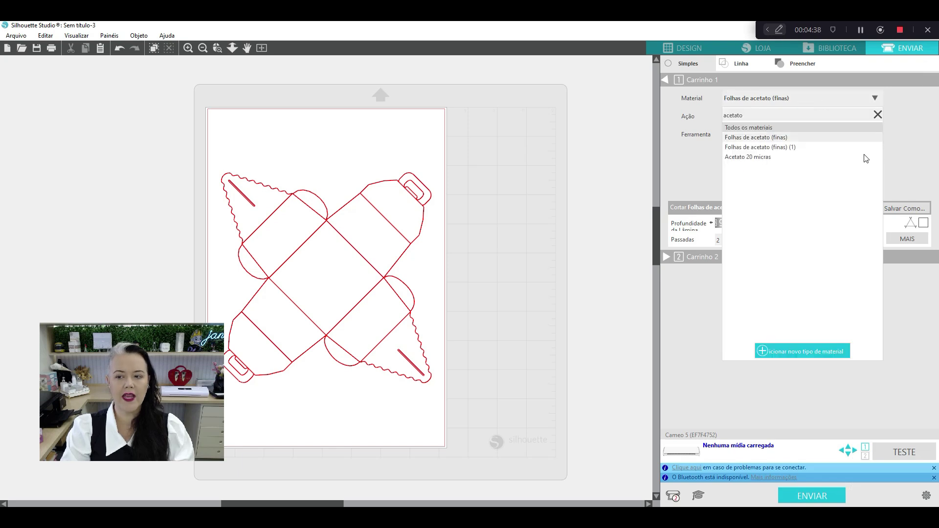
left_click(759, 158)
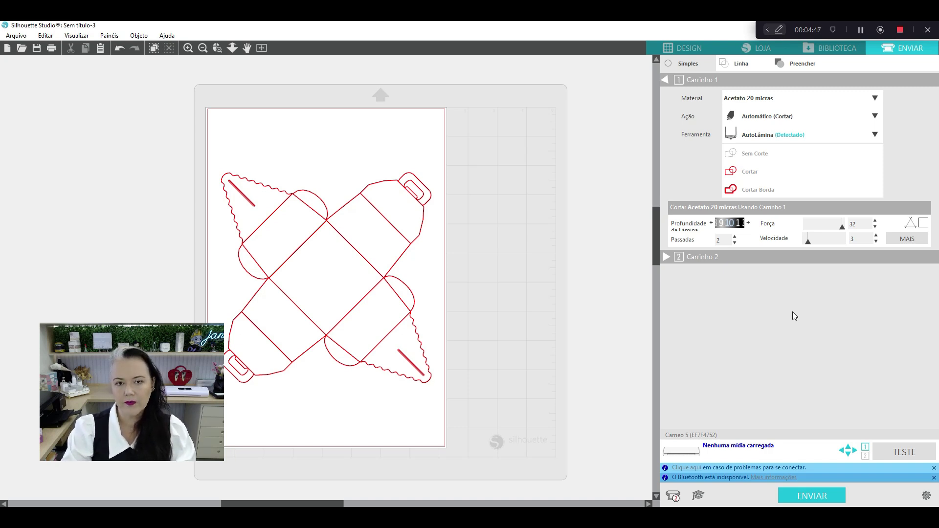
- Clear the previous search term and search the material list for vinil
left_click(790, 94)
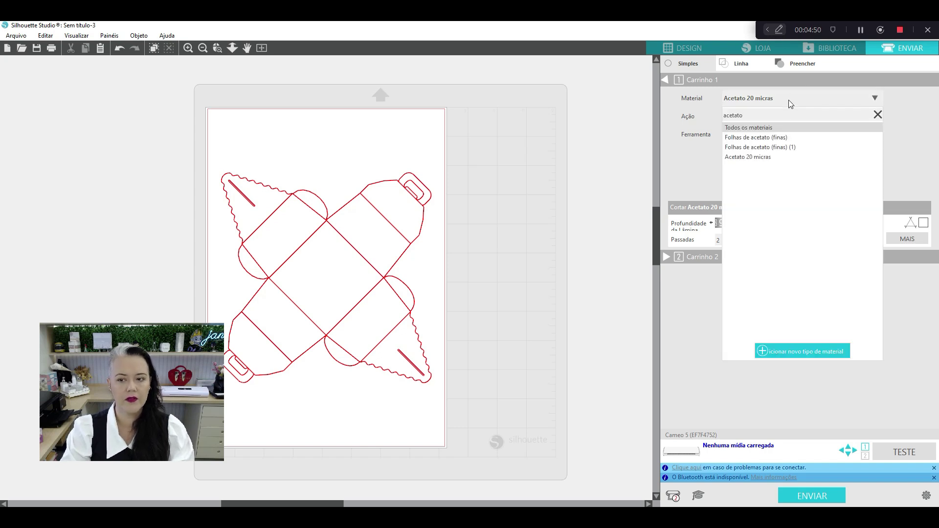
left_click(877, 117)
left_click(874, 98)
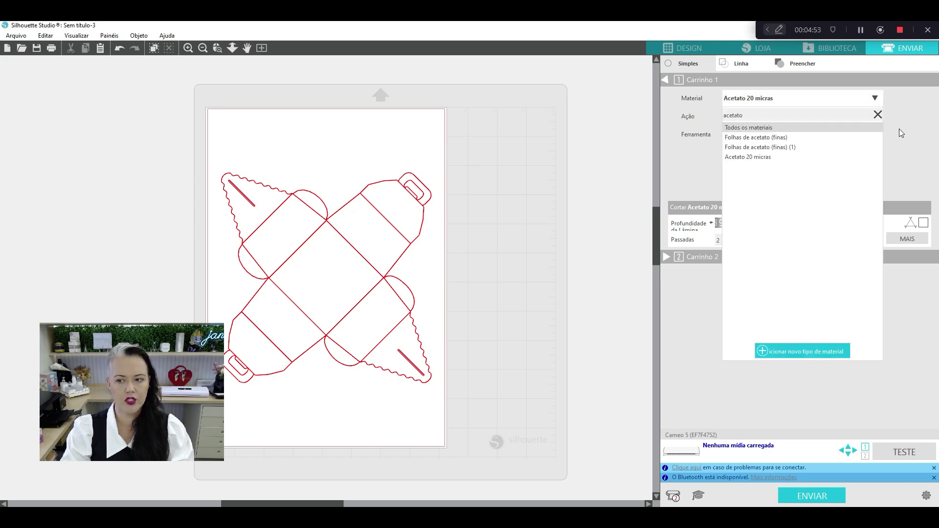
key("BackSpace")
key("BackSpace")
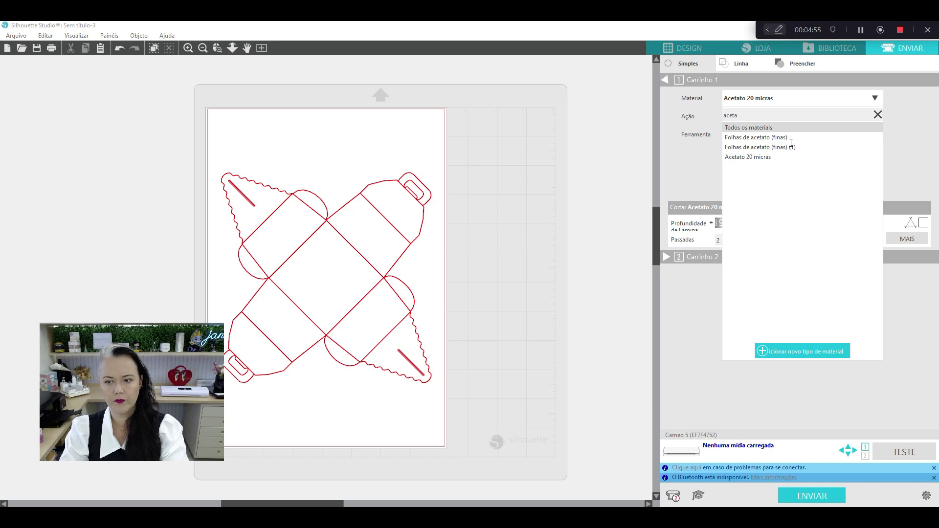
key("BackSpace")
key("BackSpace")
key("BackSpace")
key("BackSpace")
key("BackSpace")
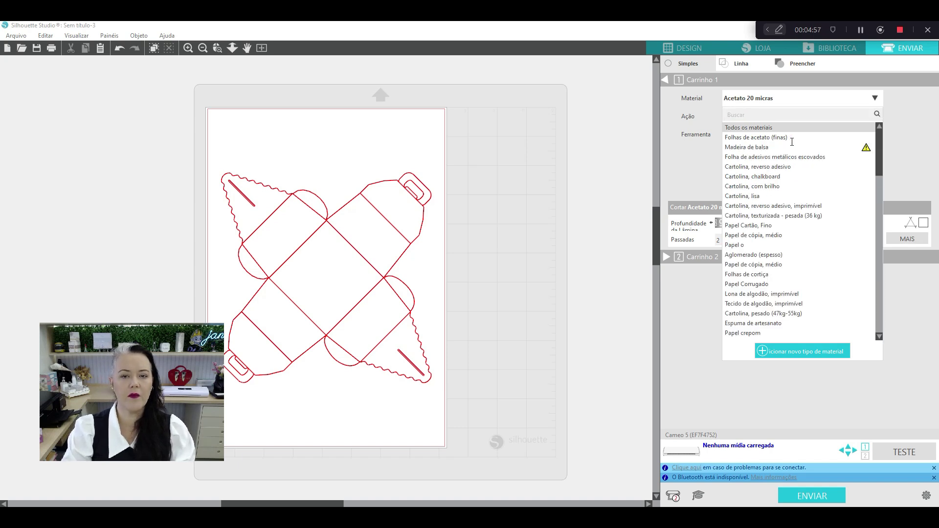
type("vinil")
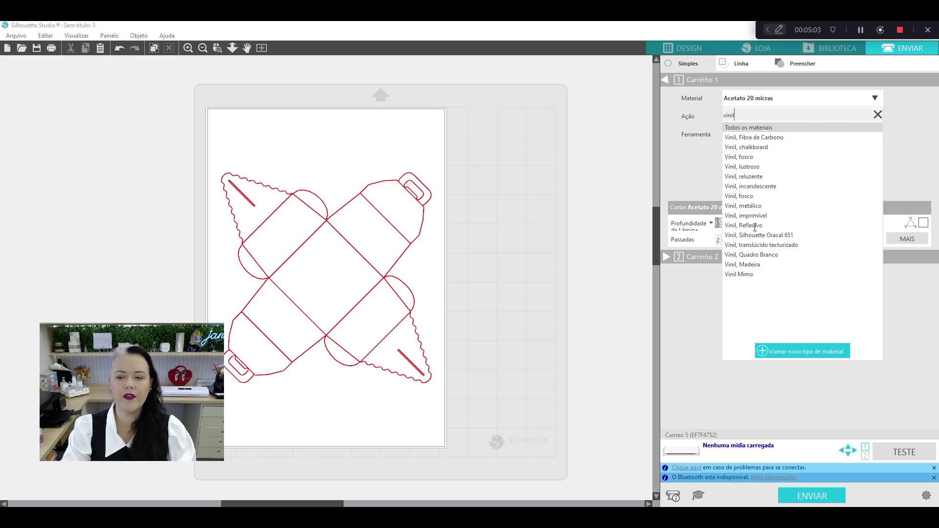
- Choose Vinil, lustroso for carriage 1 and save it with force 11 as a new material named Vinil Paintcolor
left_click(751, 167)
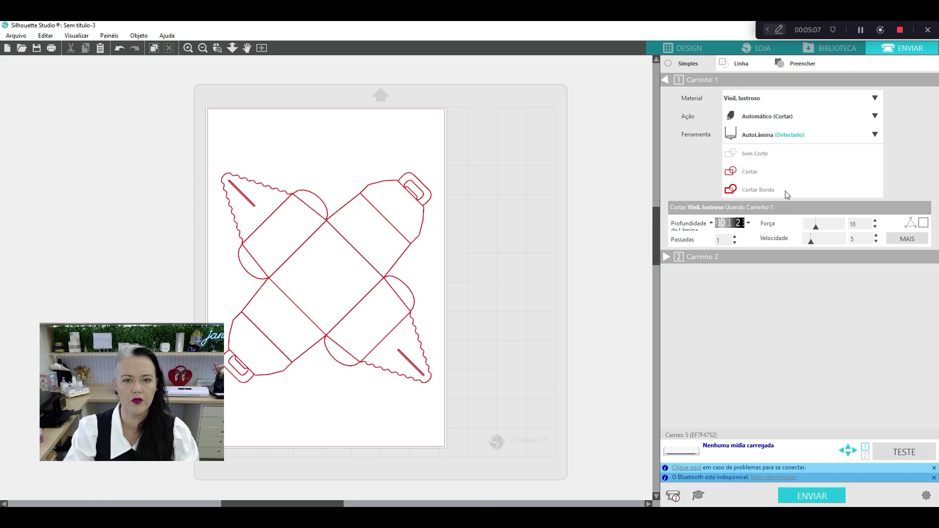
left_click(874, 220)
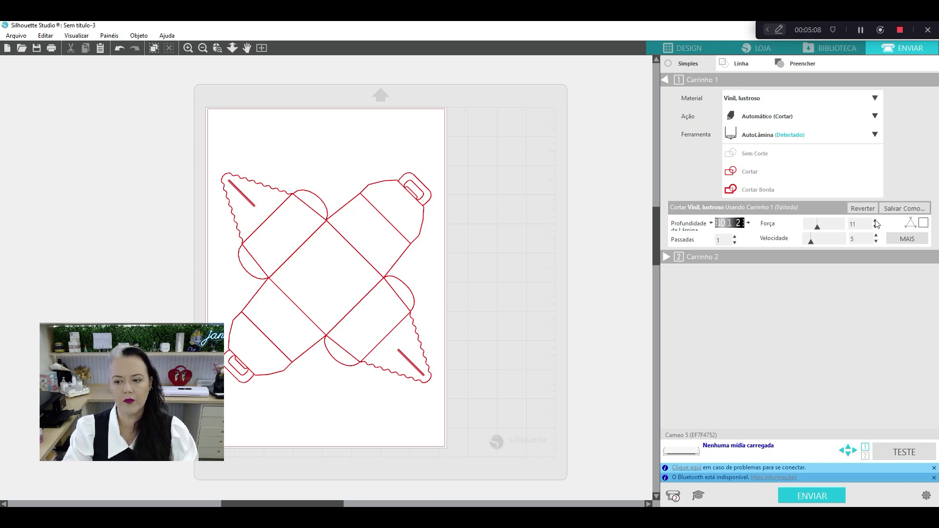
left_click(900, 208)
type("Vinil")
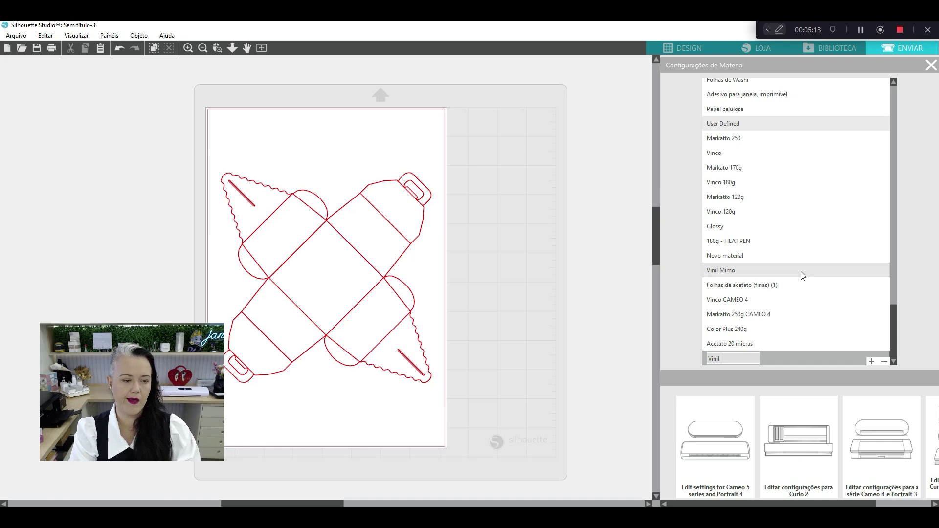
type(" Paintcolor")
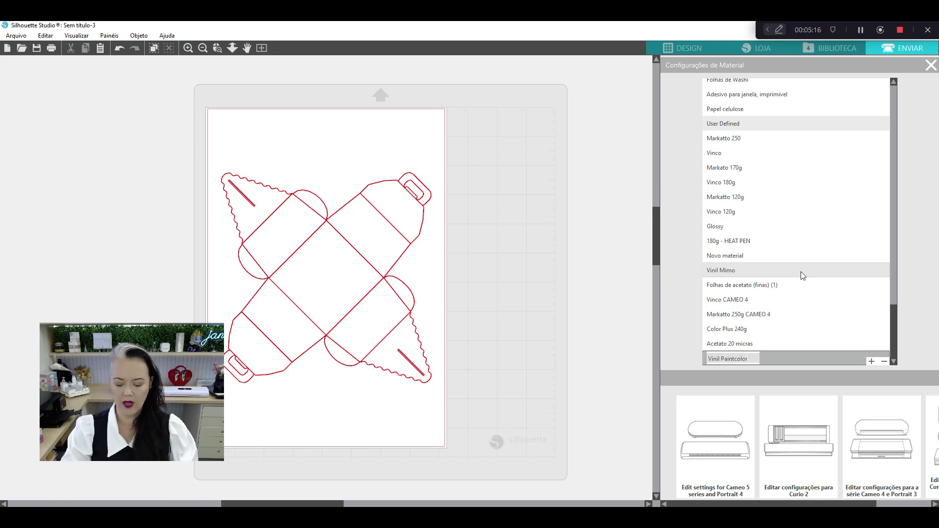
key("Return")
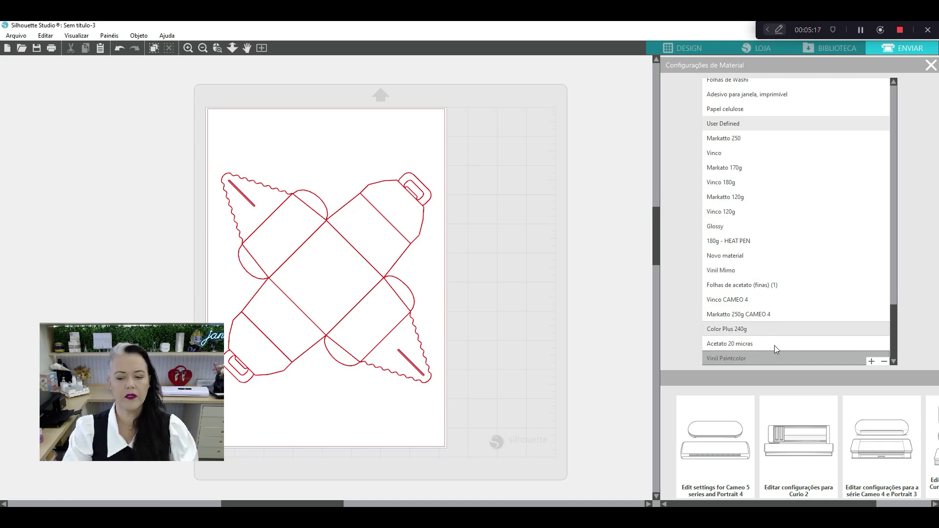
left_click(929, 65)
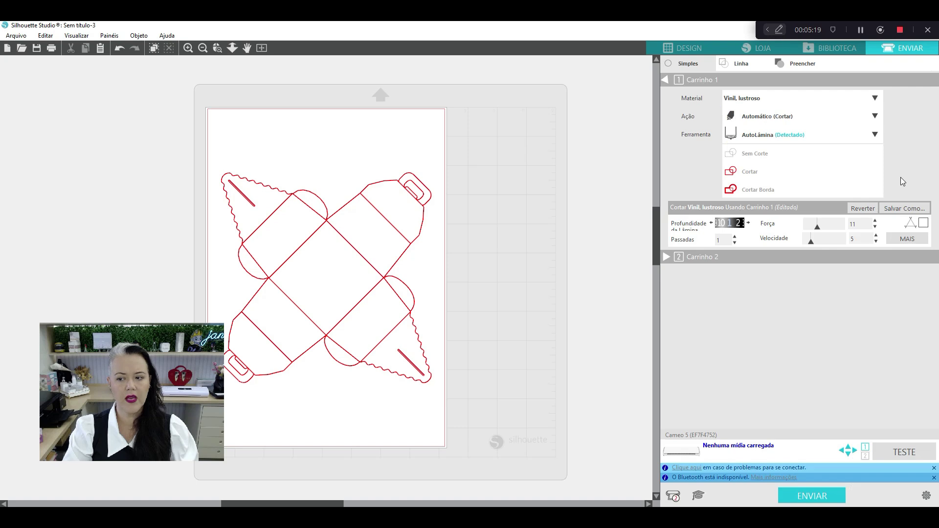
- Set the cutting force of Vinil, lustroso on carriage 1 to 10
left_click(875, 221)
left_click(876, 227)
left_click(875, 226)
left_click(875, 226)
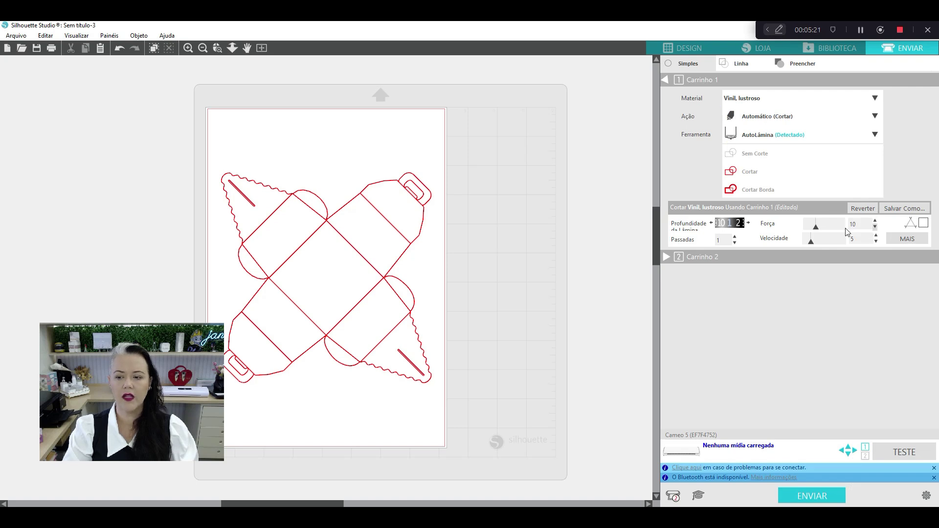